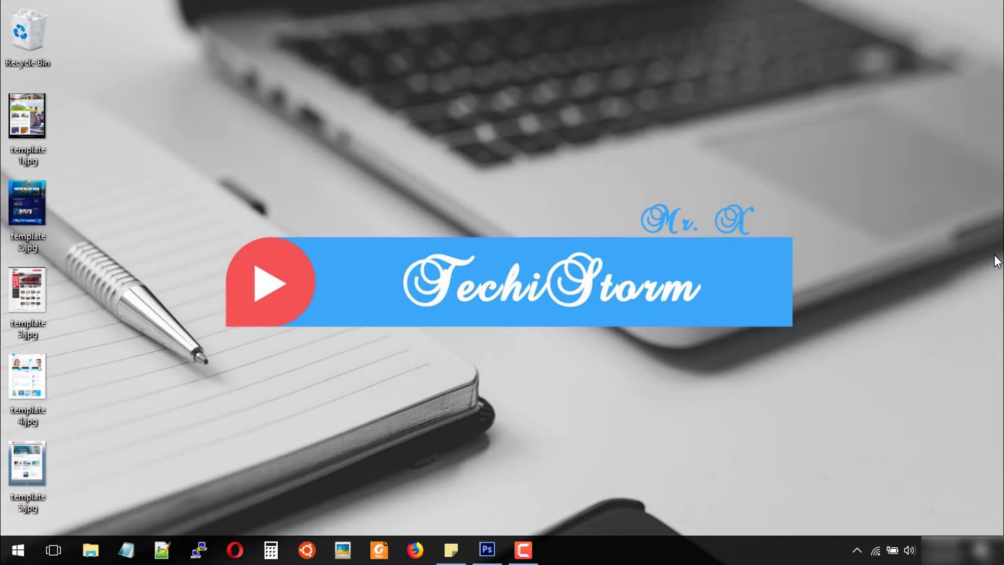
Step: Preview template 1.jpg, then open all five template images together in Photoshop
{"action": "double_click", "coordinate": [41, 134]}
{"action": "key", "text": "Left"}
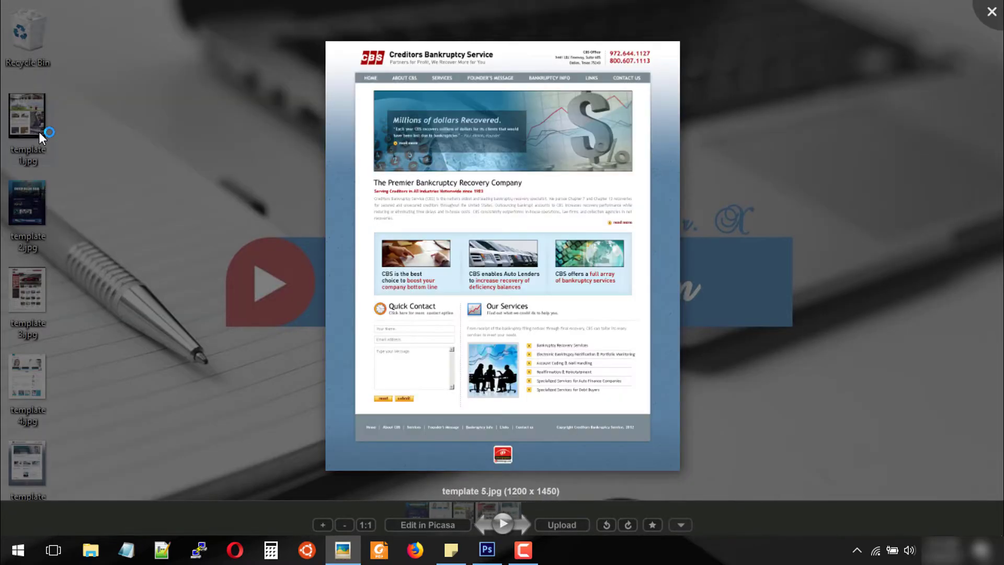
{"action": "key", "text": "Escape"}
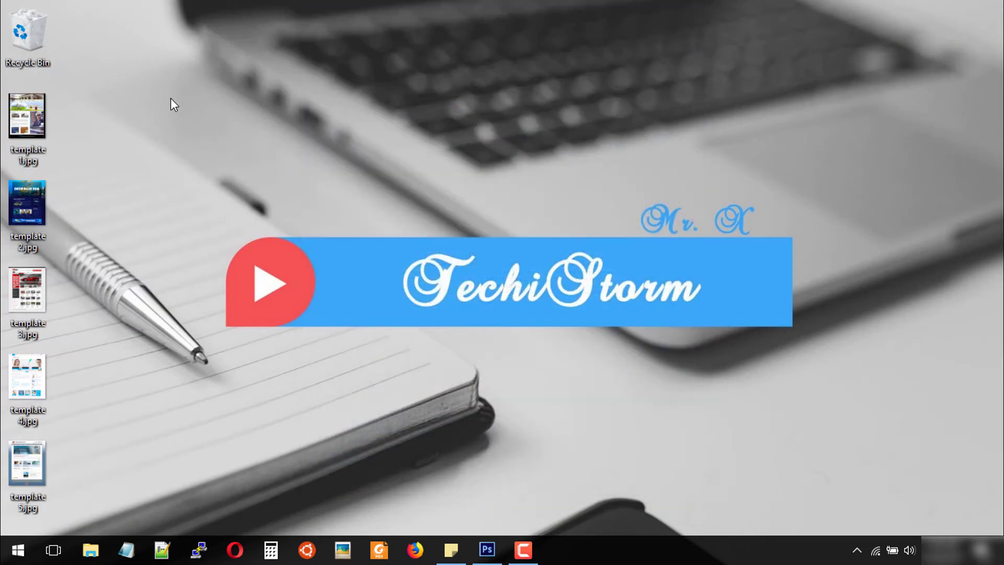
{"action": "left_click_drag", "start_coordinate": [171, 98], "coordinate": [3, 525]}
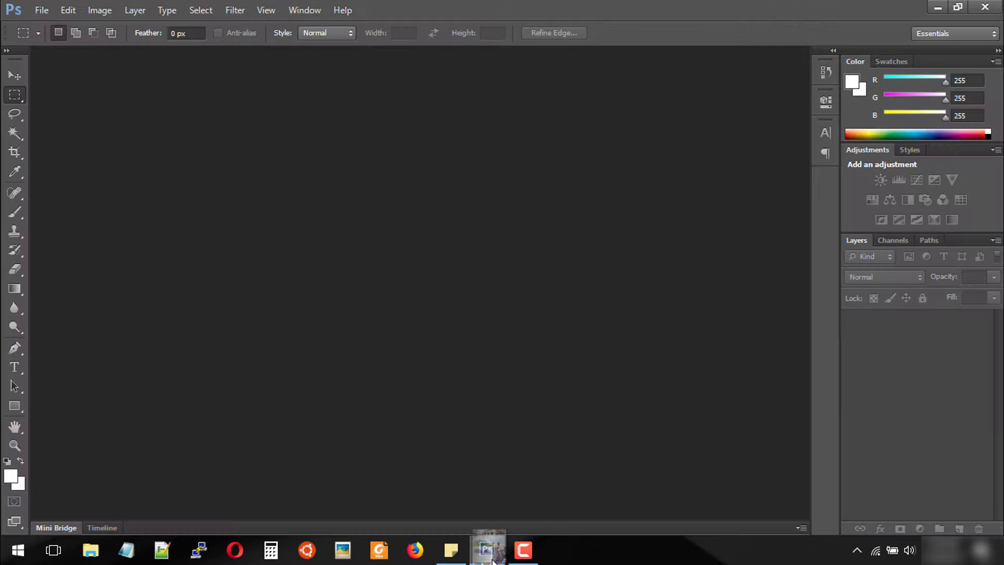
{"action": "left_click_drag", "start_coordinate": [27, 120], "coordinate": [669, 10]}
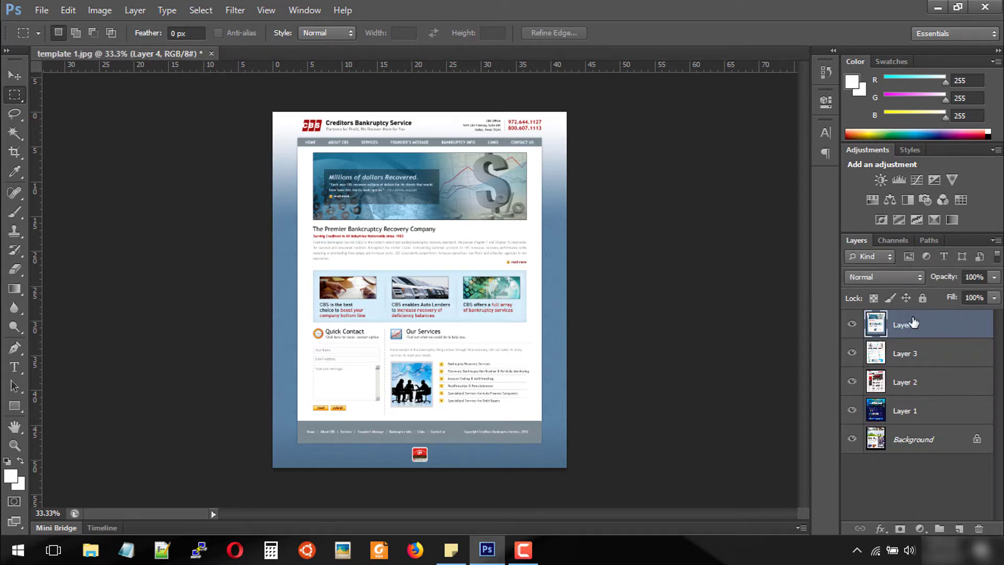
Step: Convert the Background layer into Layer 0, then select Layer 3
{"action": "double_click", "coordinate": [953, 447]}
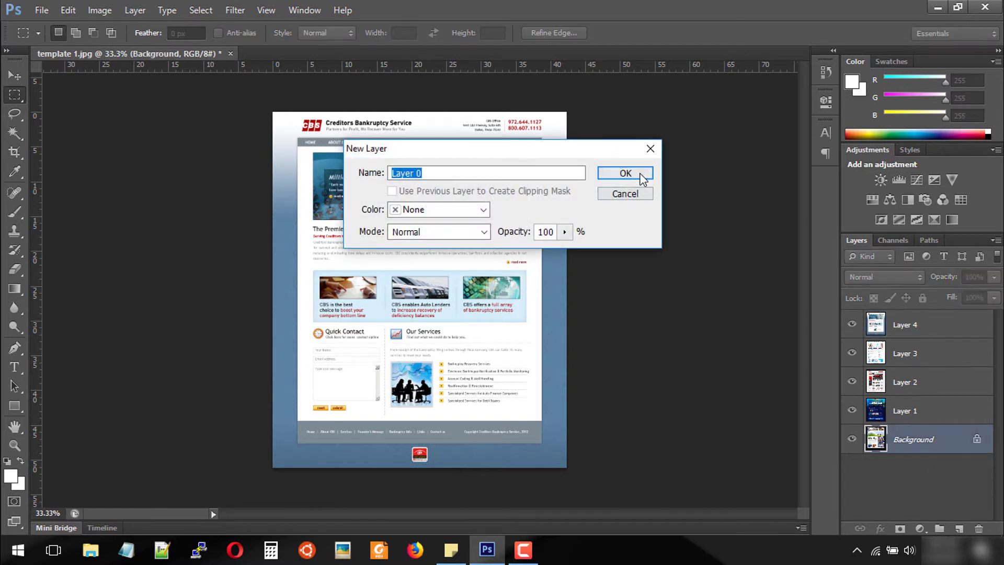
{"action": "left_click", "coordinate": [640, 173]}
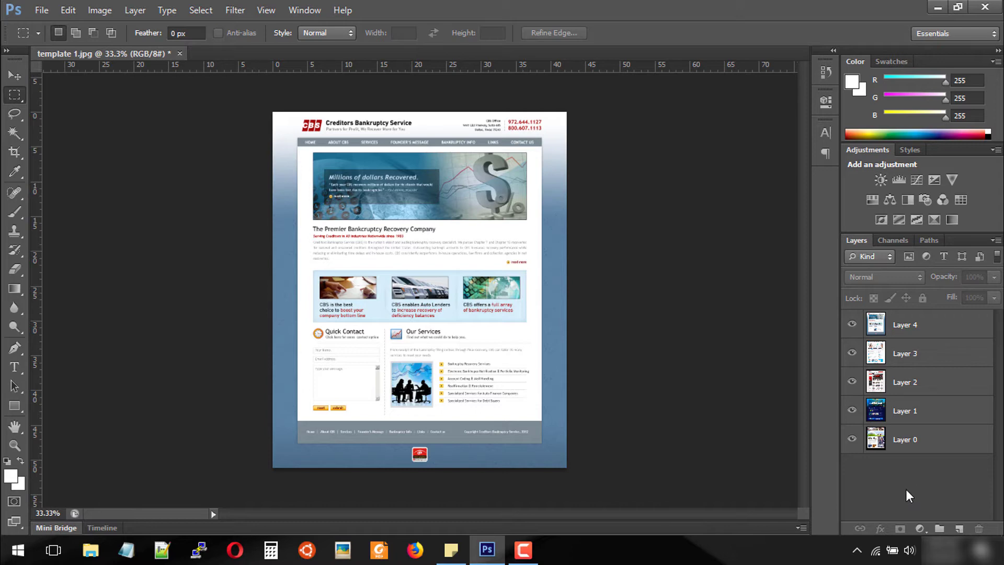
{"action": "left_click", "coordinate": [921, 349]}
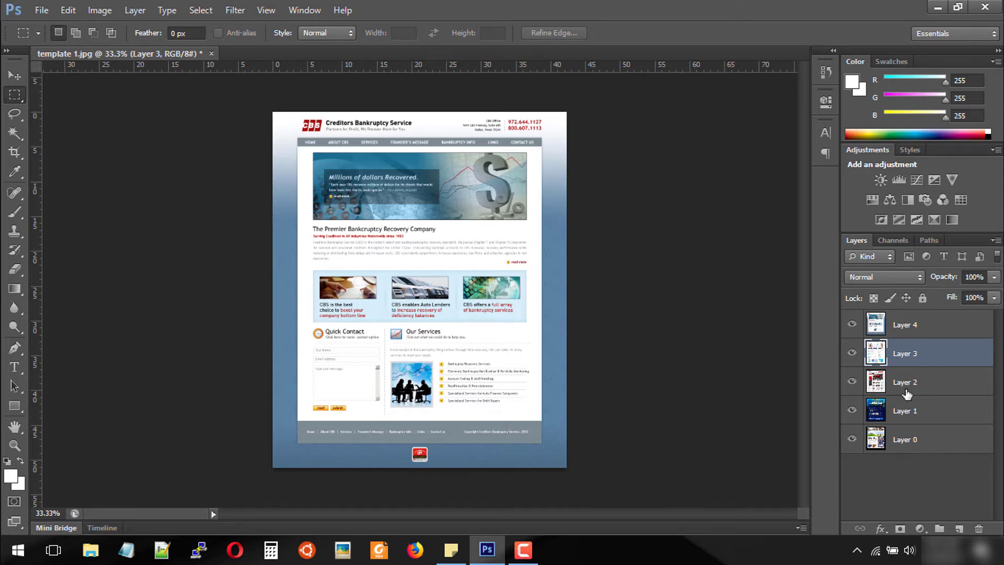
Step: Export layers to files into a new Desktop folder named 'images'
{"action": "left_click", "coordinate": [921, 470]}
{"action": "left_click", "coordinate": [44, 6]}
{"action": "mouse_move", "coordinate": [57, 319]}
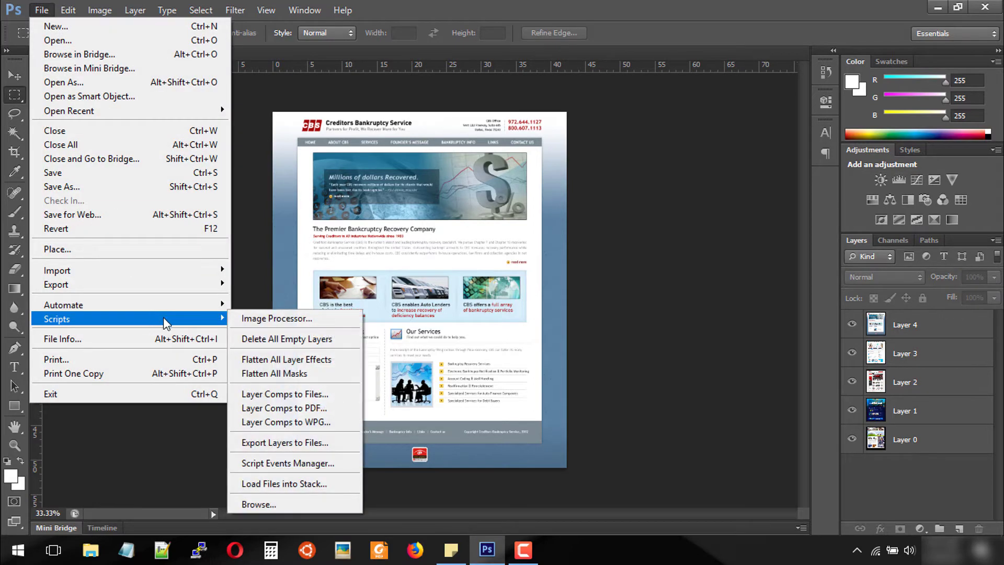
{"action": "left_click", "coordinate": [345, 444]}
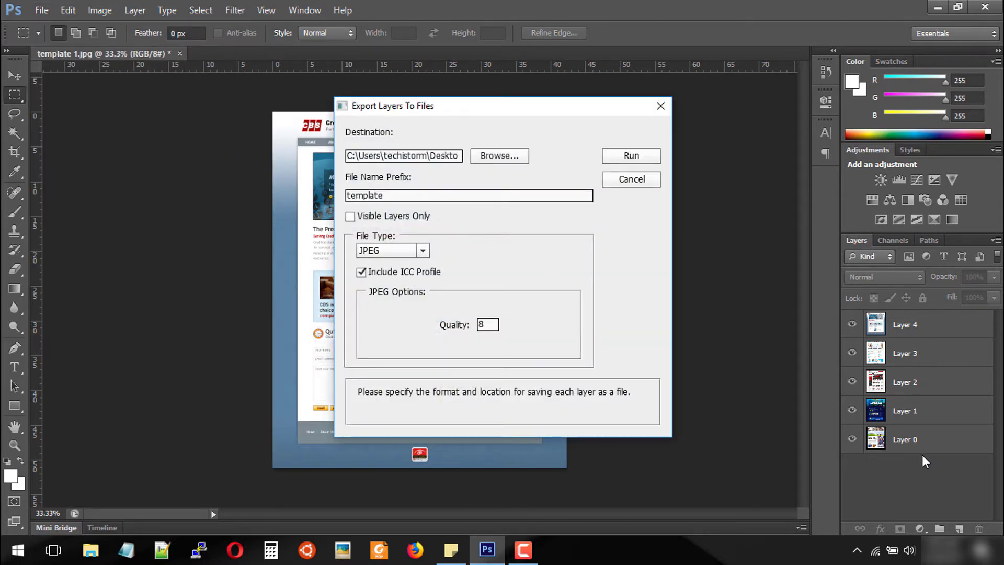
{"action": "left_click", "coordinate": [518, 156]}
{"action": "left_click", "coordinate": [418, 221]}
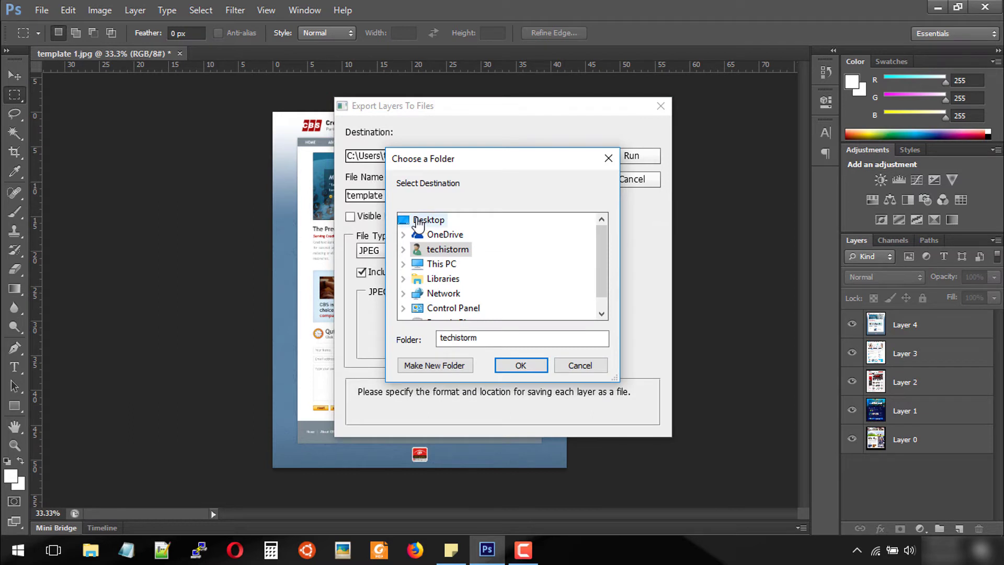
{"action": "left_click", "coordinate": [448, 366]}
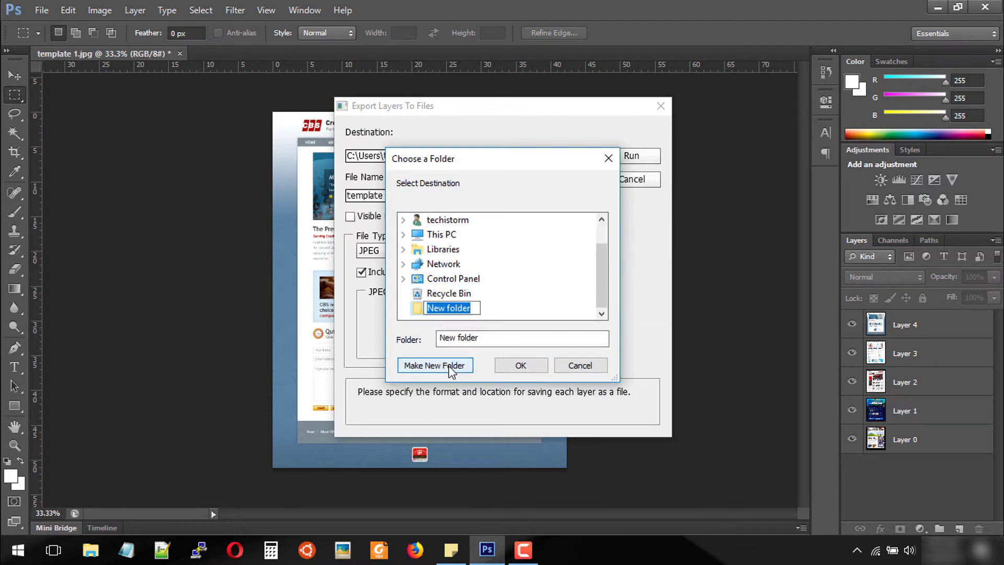
{"action": "type", "text": "images"}
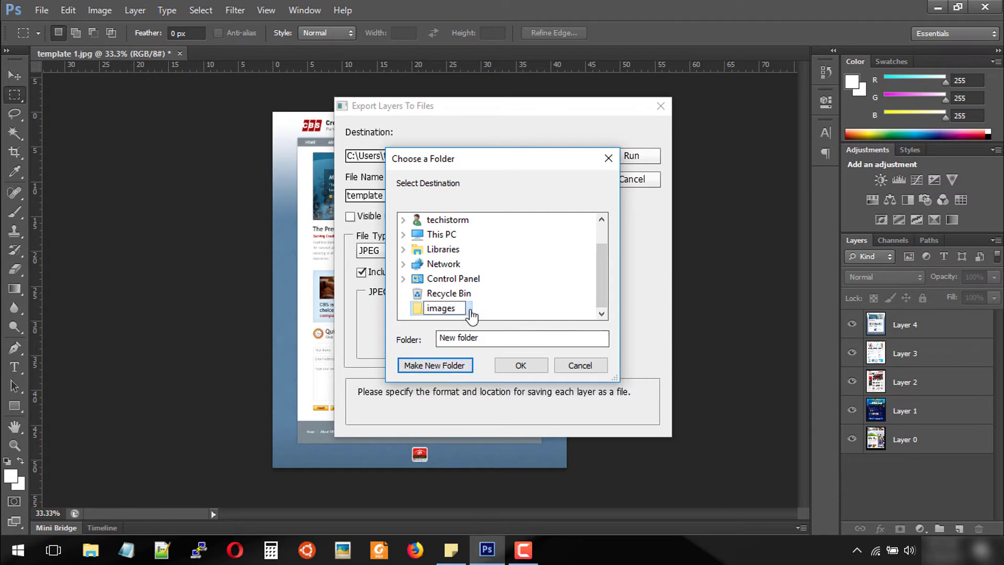
{"action": "left_click", "coordinate": [515, 365]}
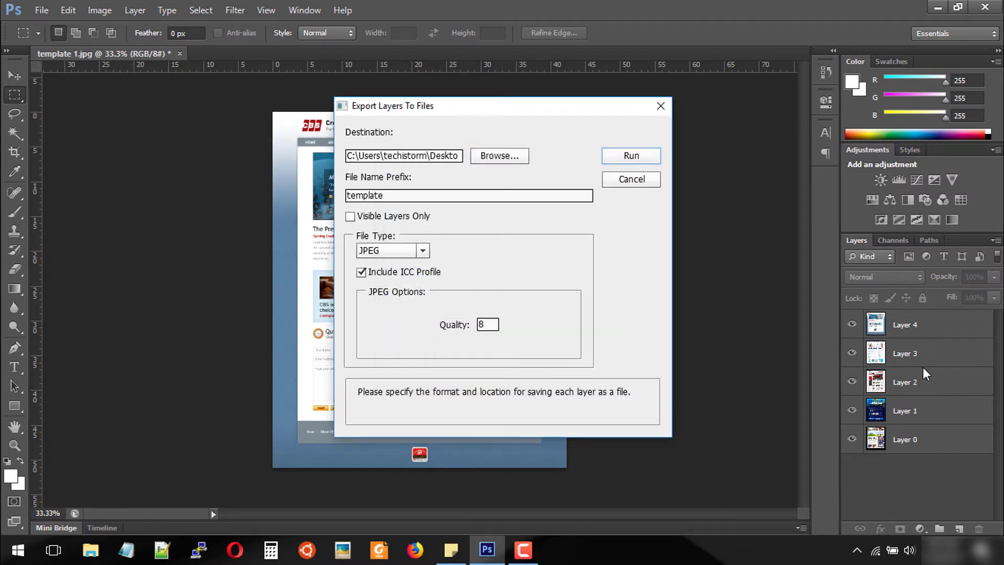
Step: Set the export file name prefix to 'page' and run the export
{"action": "left_click", "coordinate": [494, 197]}
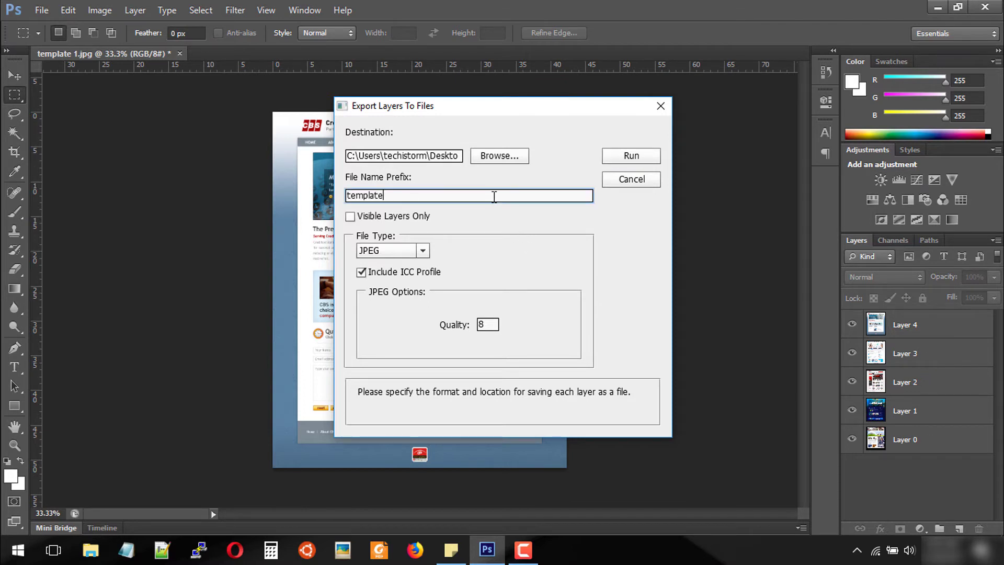
{"action": "double_click", "coordinate": [494, 197]}
{"action": "type", "text": "page"}
{"action": "left_click", "coordinate": [631, 156]}
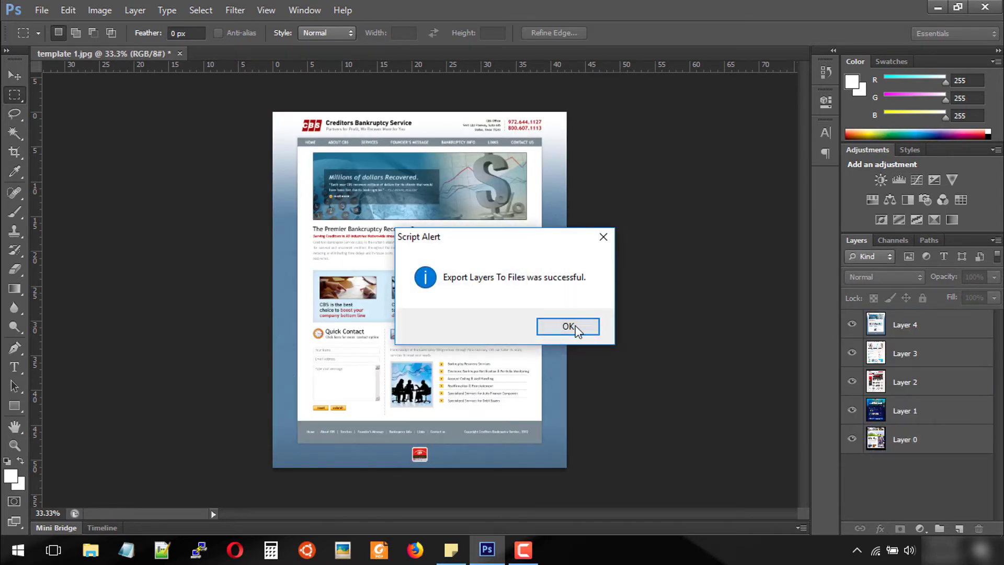
{"action": "left_click", "coordinate": [567, 326]}
Step: Check the five page JPEGs in the Desktop images folder, then close it
{"action": "left_click", "coordinate": [943, 8]}
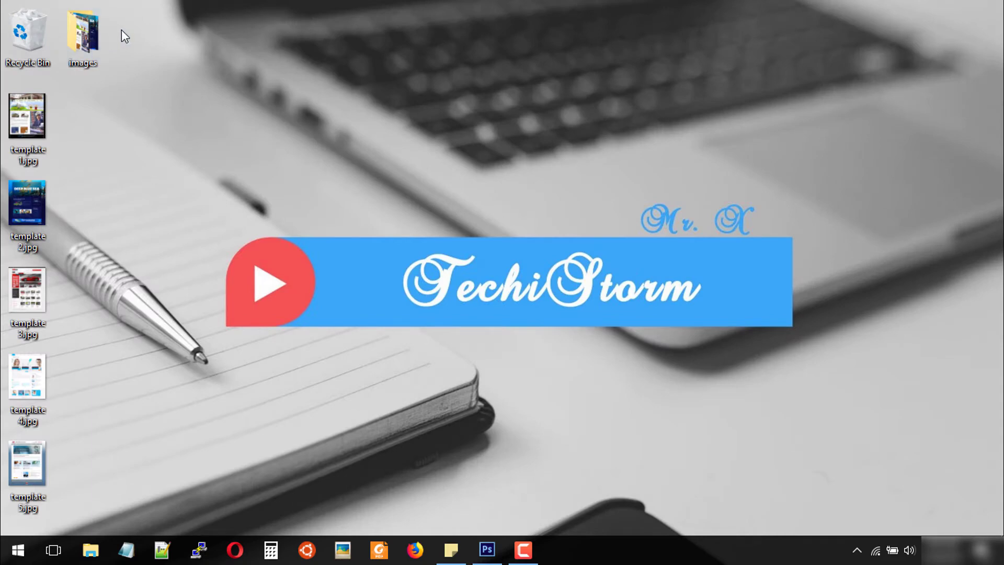
{"action": "double_click", "coordinate": [80, 48]}
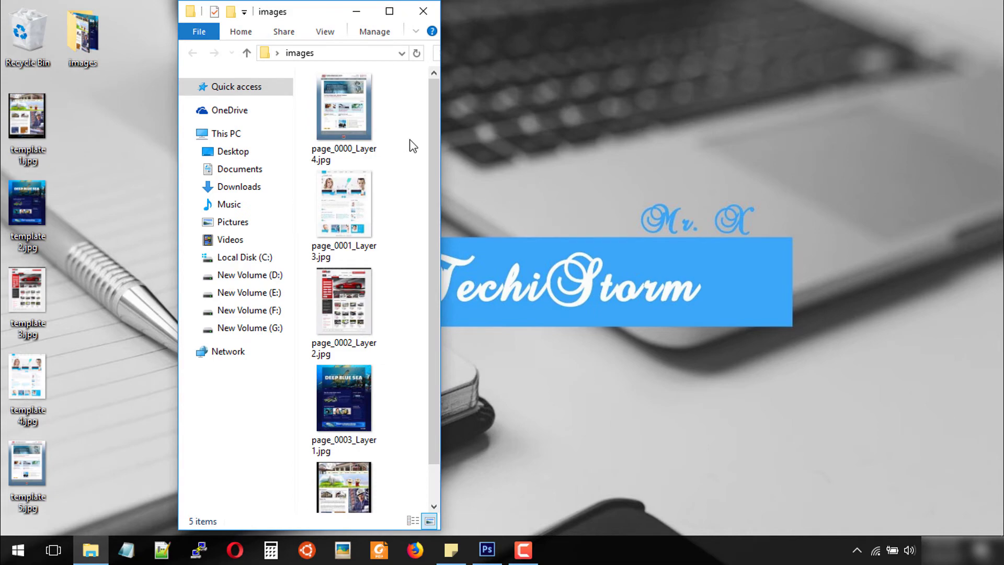
{"action": "left_click", "coordinate": [424, 11]}
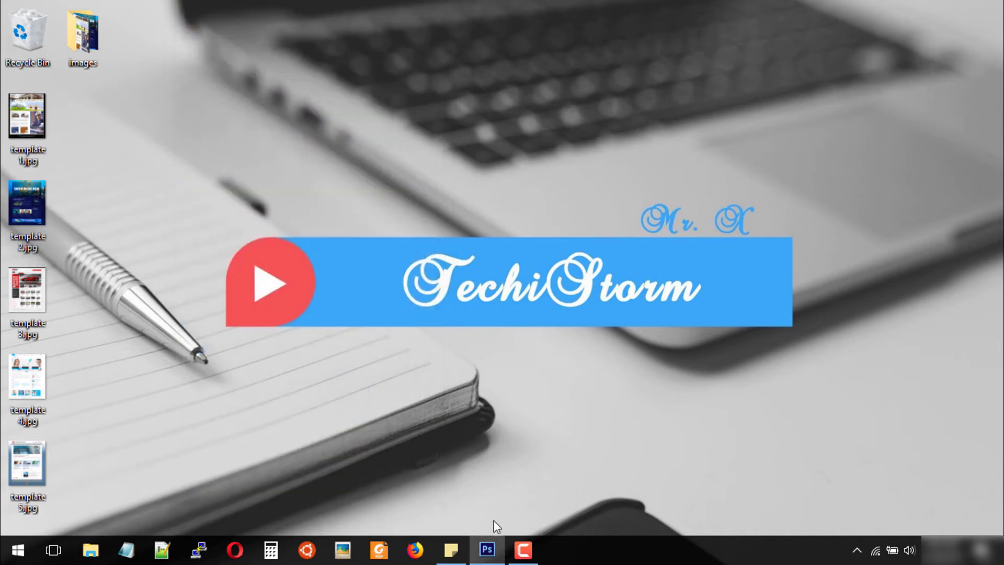
Step: Add all five page images to a PDF Presentation and save it to the Desktop
{"action": "left_click", "coordinate": [487, 550]}
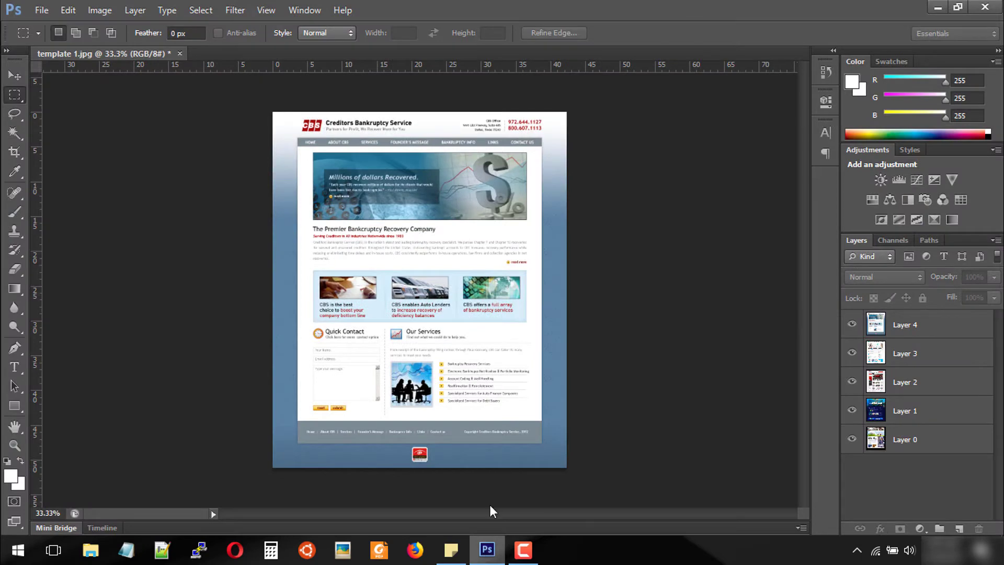
{"action": "left_click", "coordinate": [41, 11]}
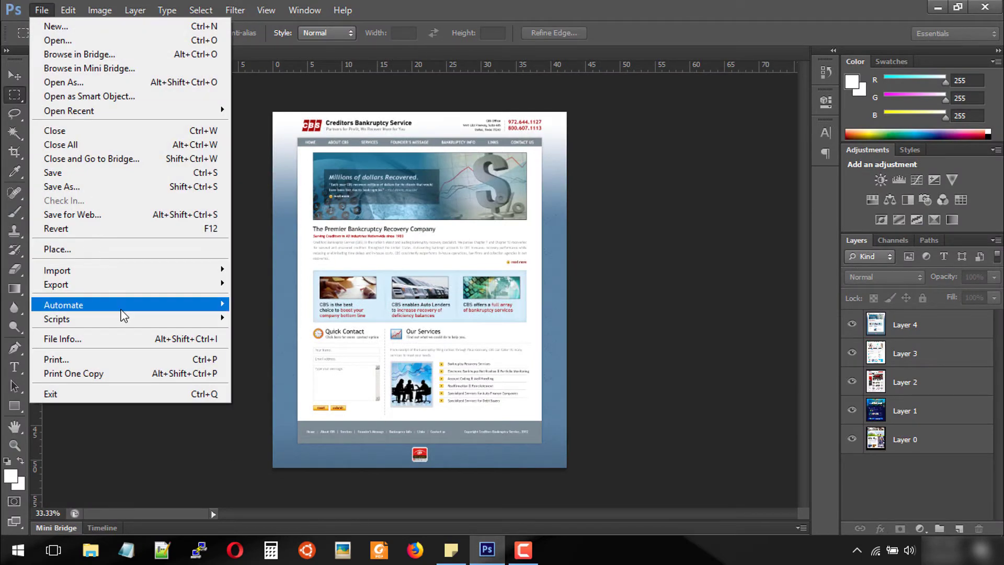
{"action": "mouse_move", "coordinate": [63, 304]}
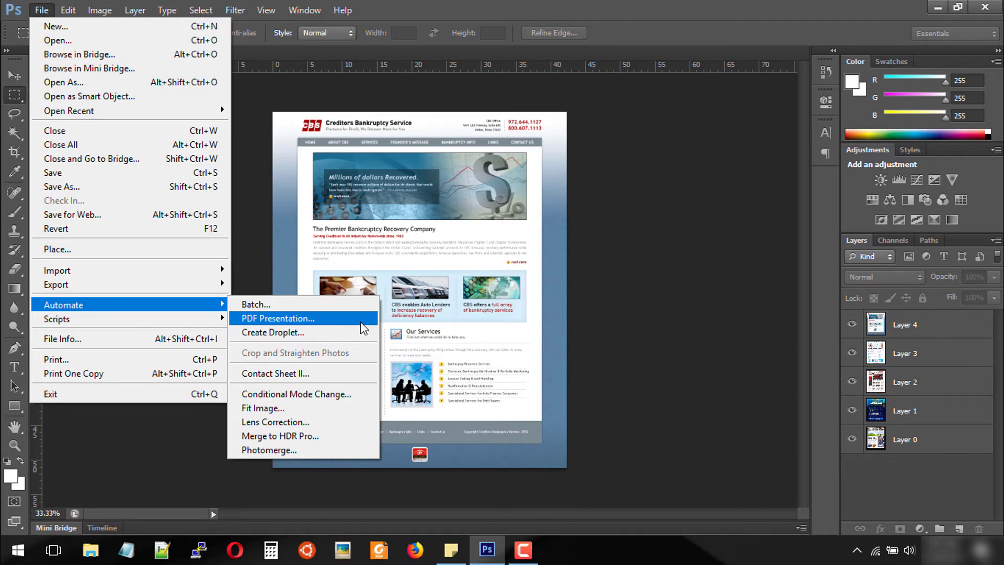
{"action": "left_click", "coordinate": [360, 320]}
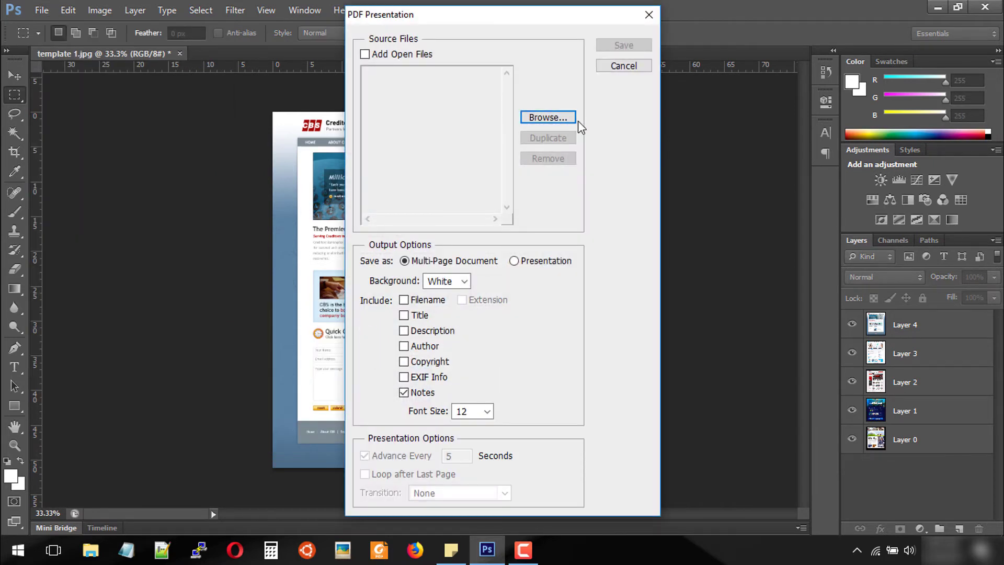
{"action": "left_click", "coordinate": [570, 119]}
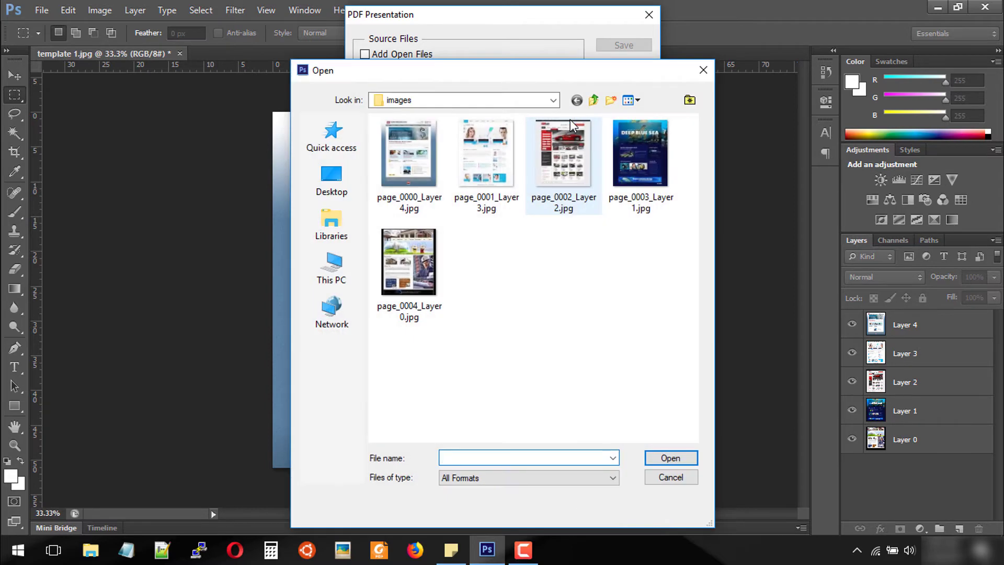
{"action": "left_click", "coordinate": [553, 100]}
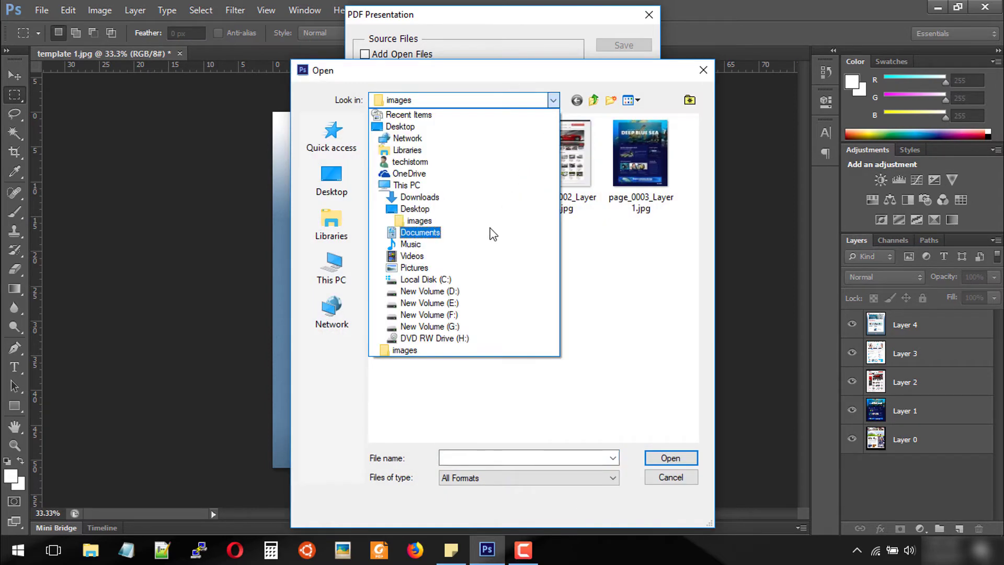
{"action": "left_click", "coordinate": [491, 220]}
{"action": "key", "text": "ctrl+a"}
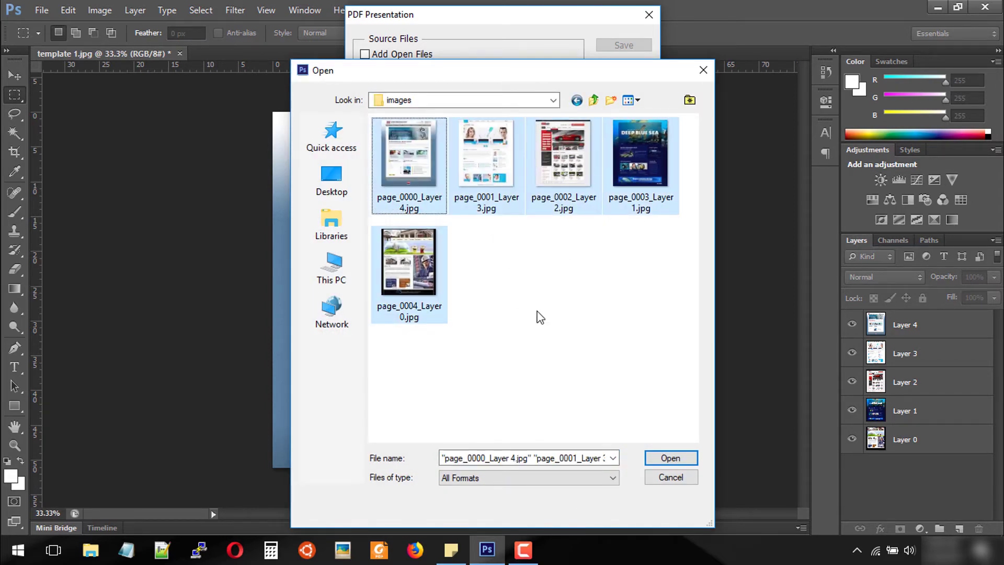
{"action": "left_click", "coordinate": [685, 459]}
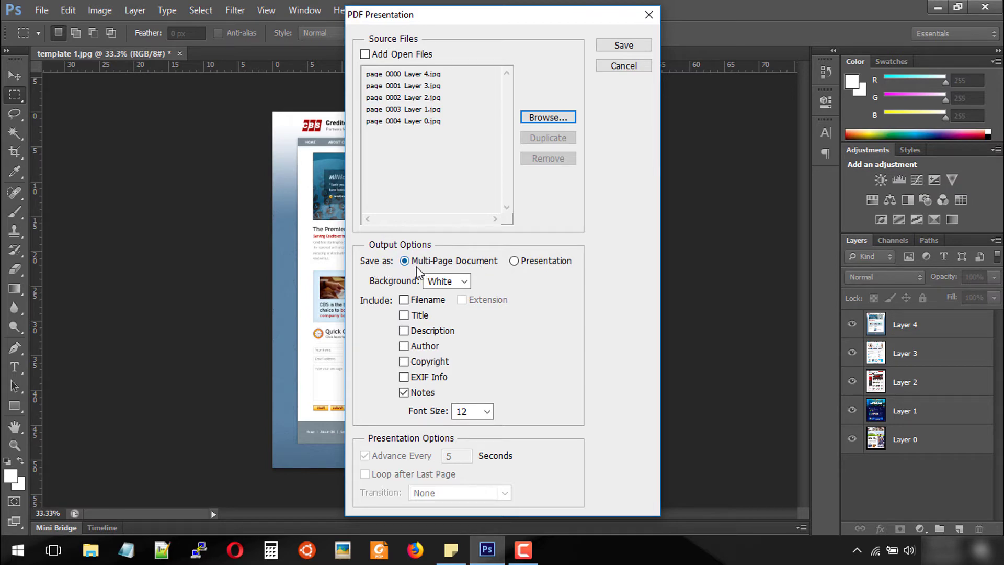
{"action": "left_click", "coordinate": [638, 46]}
{"action": "left_click", "coordinate": [335, 175]}
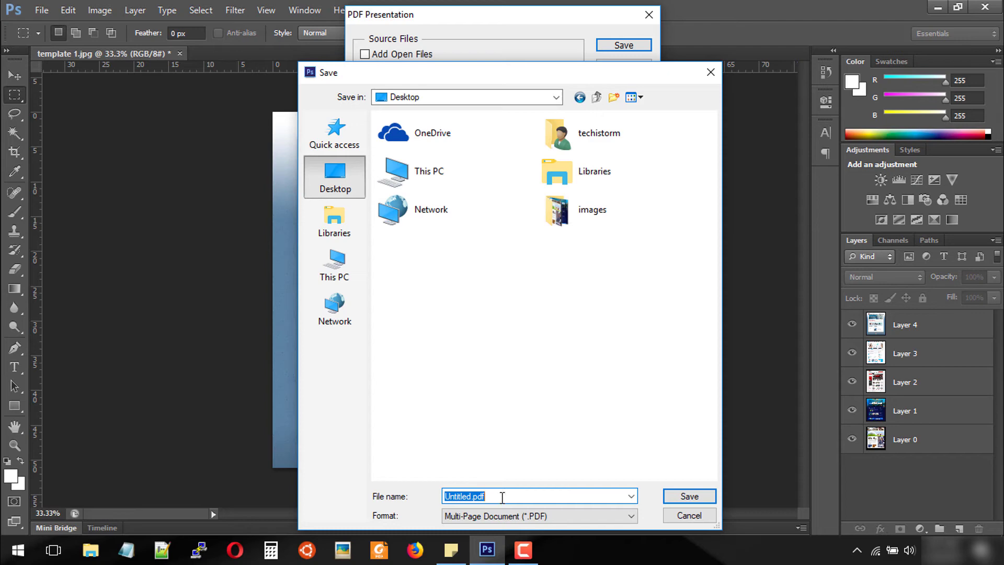
Step: Name the PDF myDesignSample and set Acrobat 9/10 (PDF 1.7+) compatibility
{"action": "type", "text": "myDesignS"}
{"action": "type", "text": "ample"}
{"action": "left_click", "coordinate": [689, 497]}
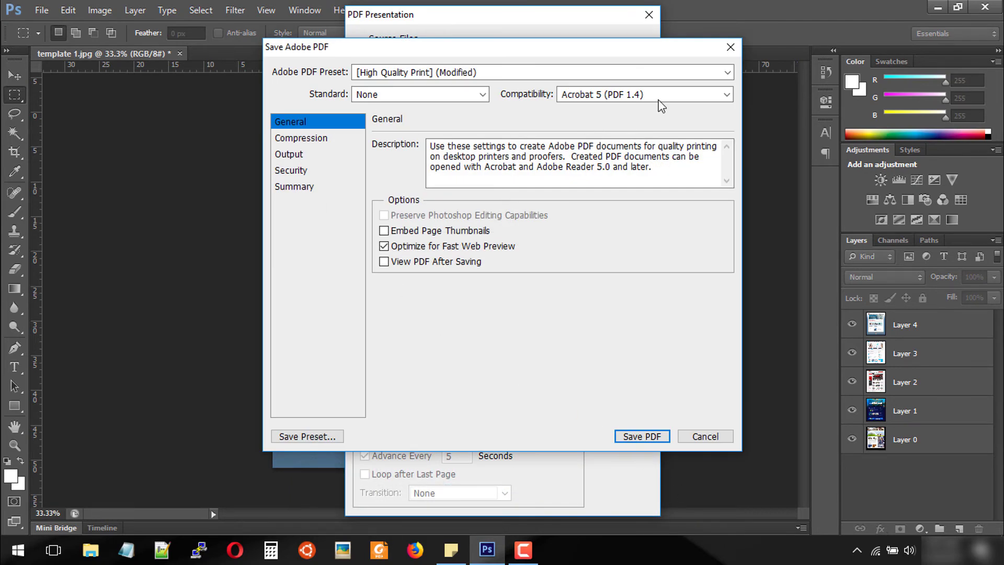
{"action": "left_click", "coordinate": [659, 98]}
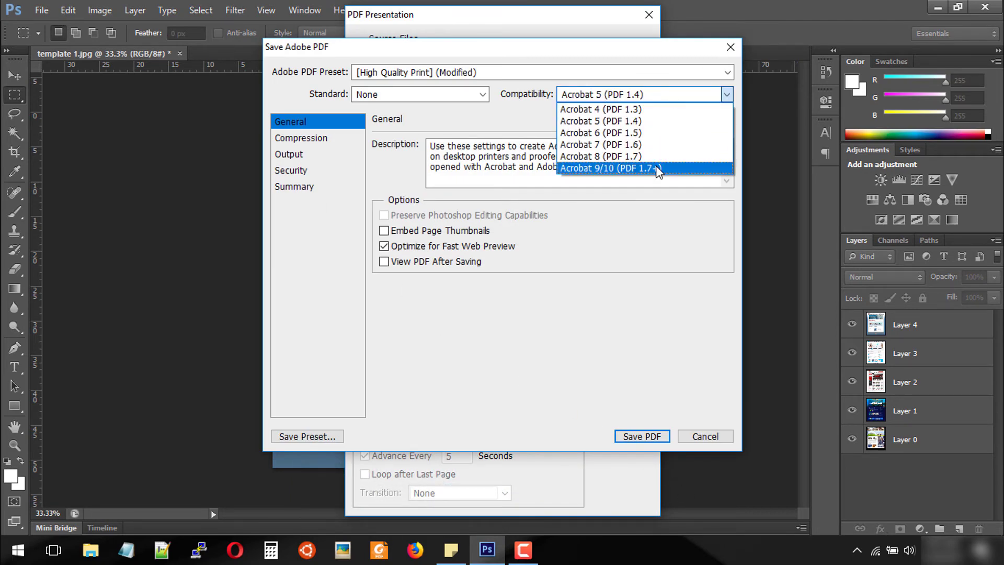
{"action": "left_click", "coordinate": [664, 168]}
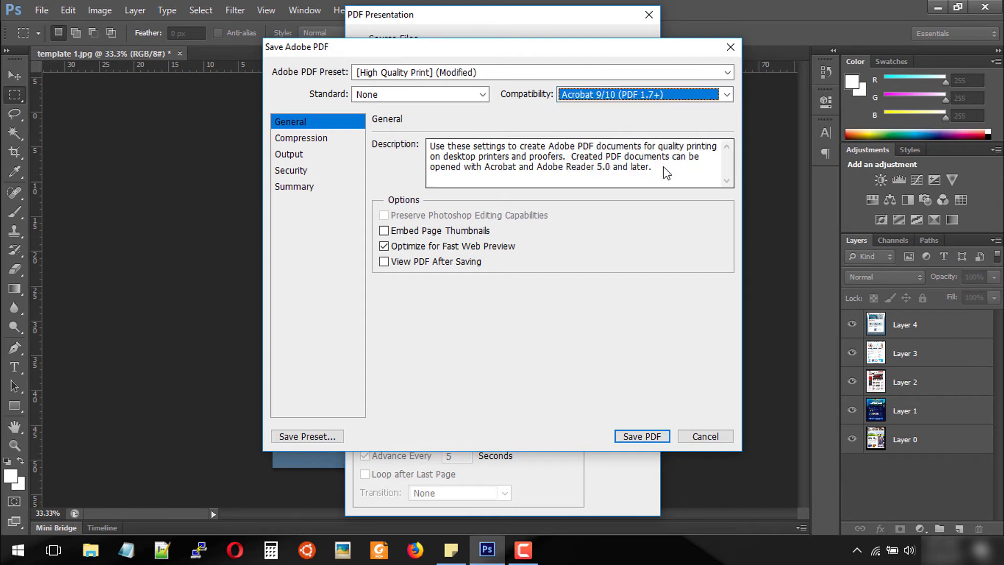
Step: Set Output profile inclusion to Don't Include Profile
{"action": "left_click", "coordinate": [319, 143]}
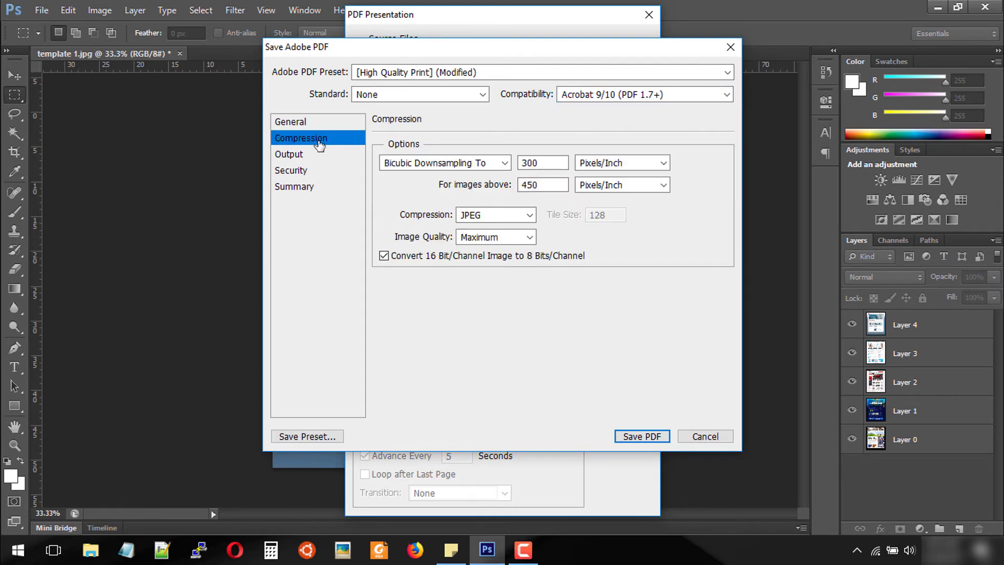
{"action": "left_click", "coordinate": [290, 154]}
{"action": "left_click", "coordinate": [633, 209]}
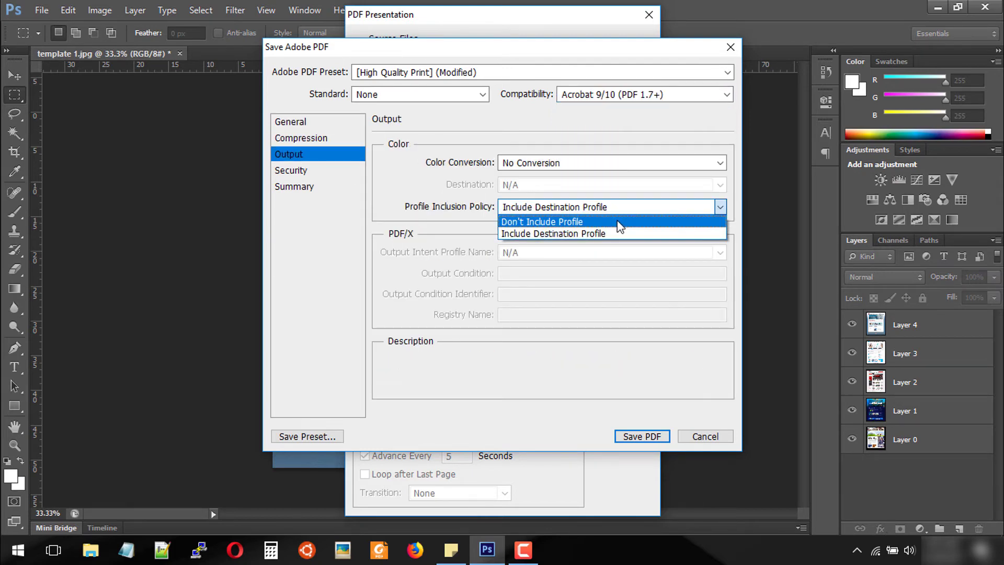
{"action": "left_click", "coordinate": [619, 222]}
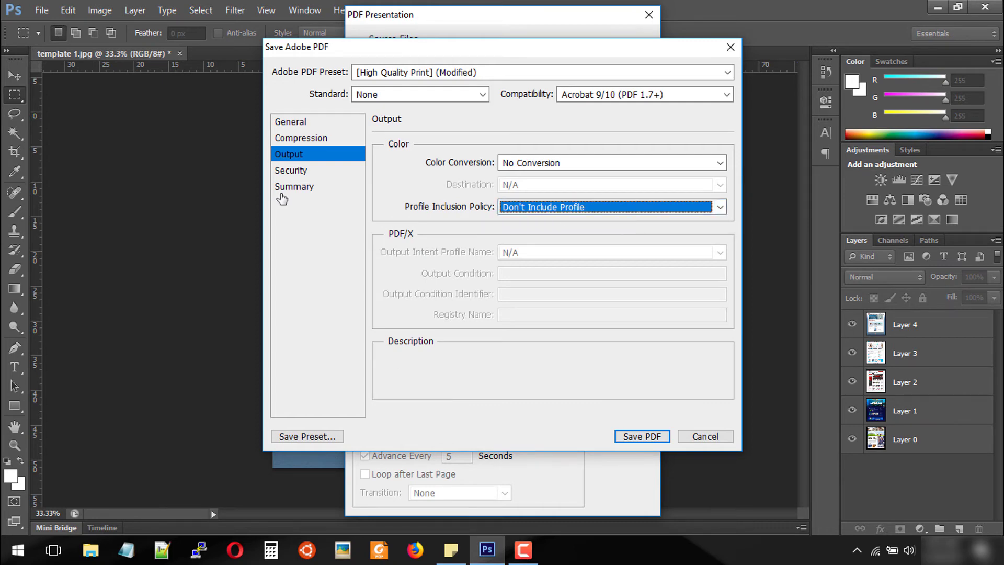
{"action": "left_click", "coordinate": [290, 171]}
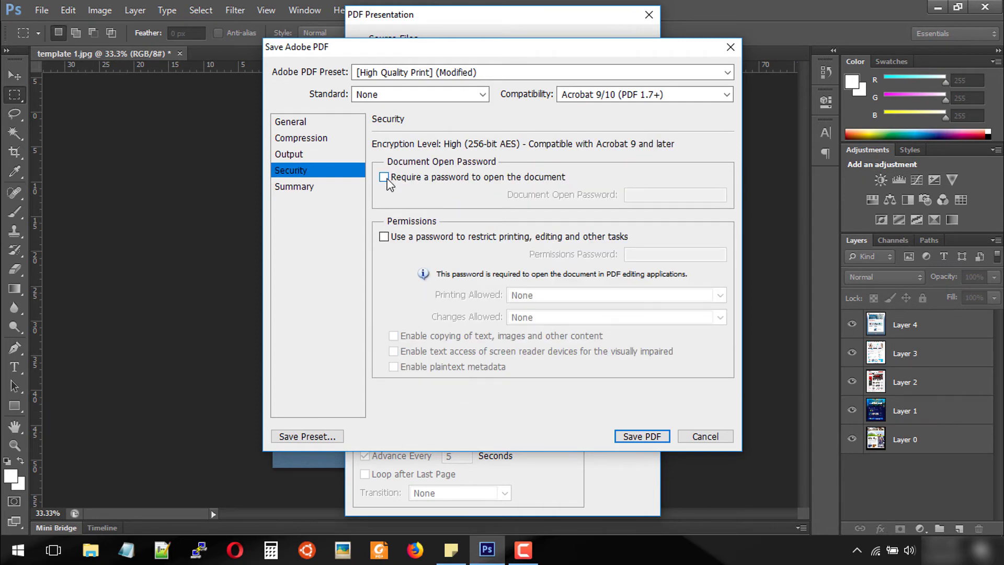
Step: Save the PDF with a required open password, then quit Photoshop without saving template 1.jpg
{"action": "left_click", "coordinate": [385, 178]}
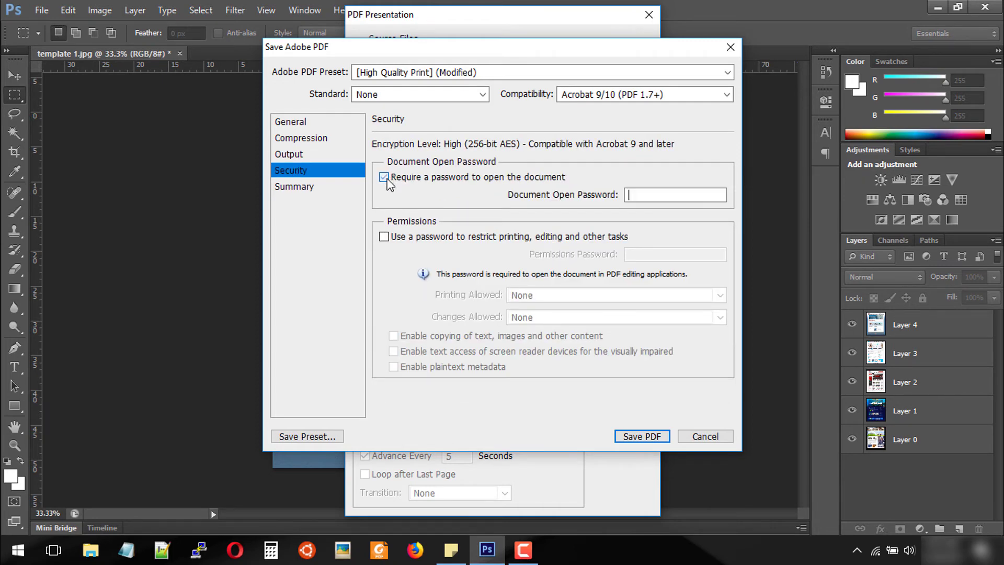
{"action": "left_click", "coordinate": [655, 195]}
{"action": "type", "text": "***"}
{"action": "left_click", "coordinate": [664, 439]}
{"action": "left_click", "coordinate": [502, 177]}
{"action": "type", "text": "***"}
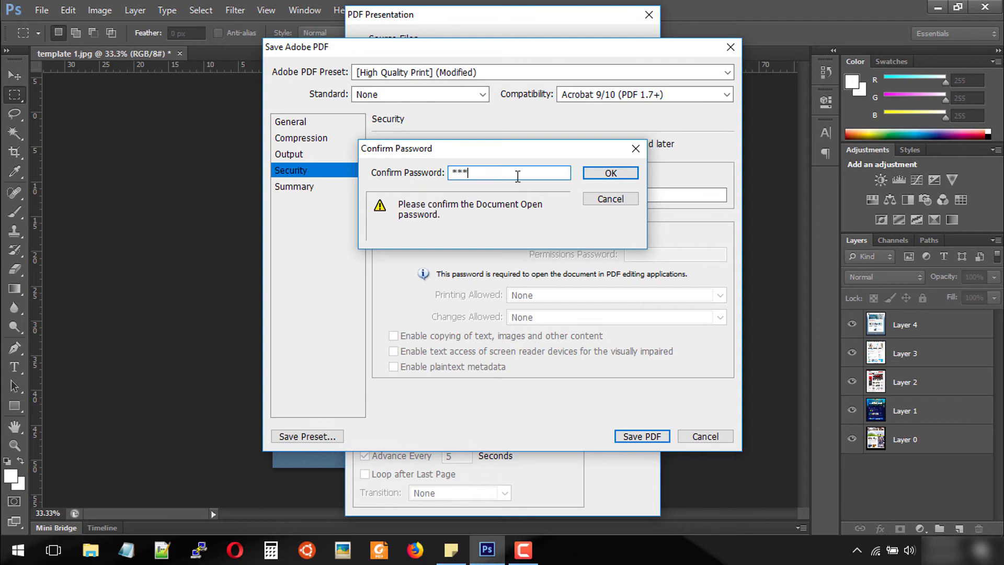
{"action": "left_click", "coordinate": [610, 173]}
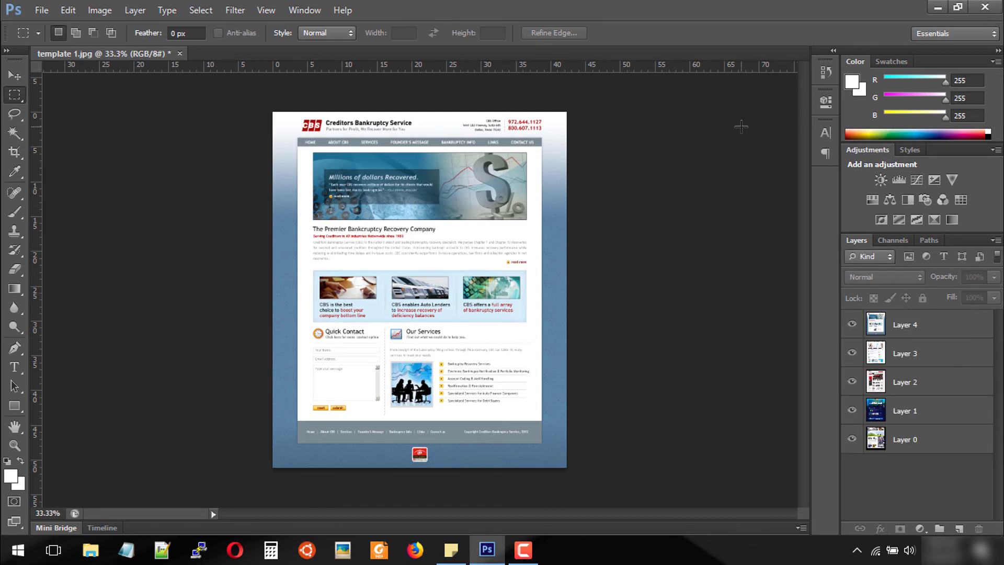
{"action": "left_click", "coordinate": [976, 6]}
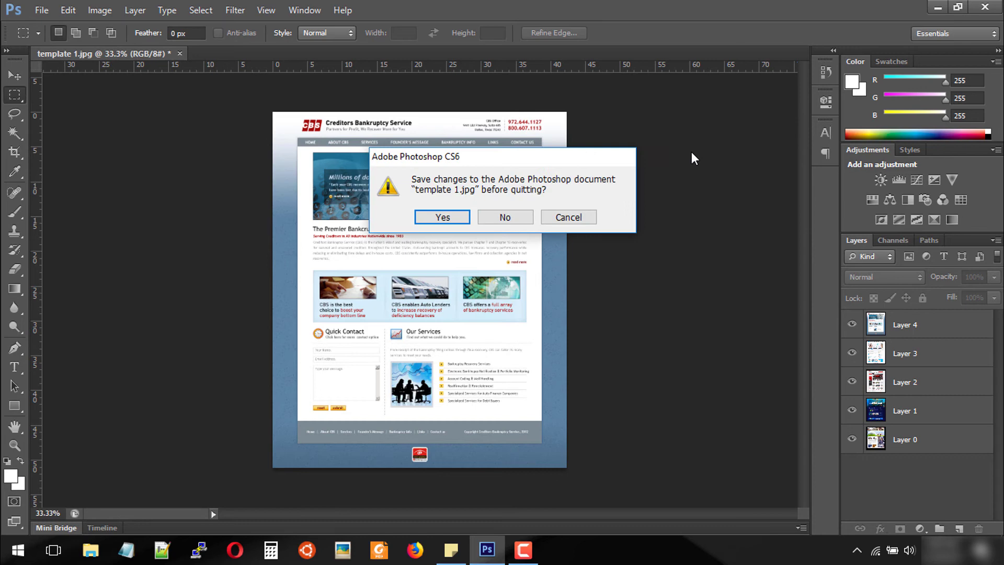
{"action": "left_click", "coordinate": [523, 217]}
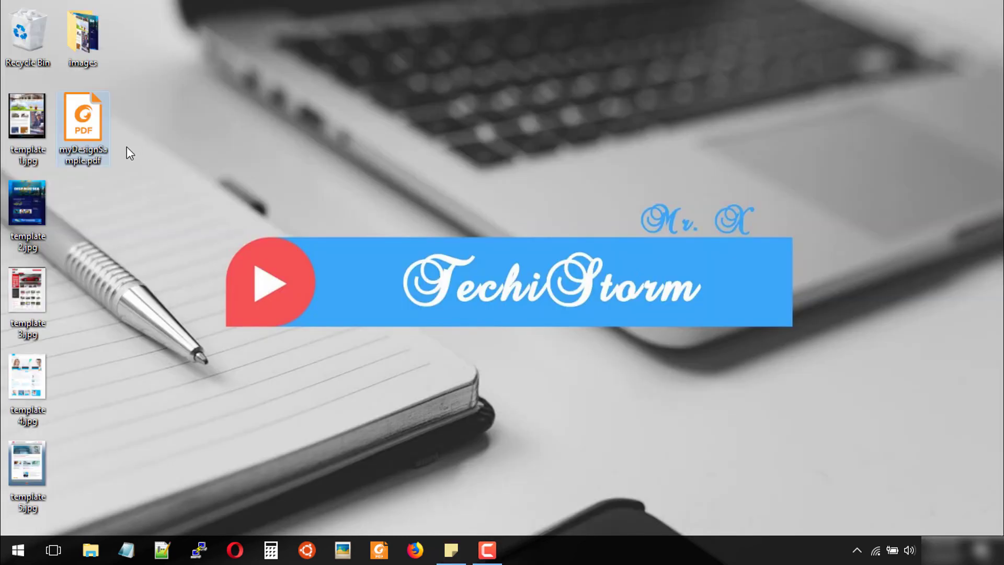
Step: Open myDesignSample.pdf in Foxit Reader by entering its password
{"action": "double_click", "coordinate": [84, 136]}
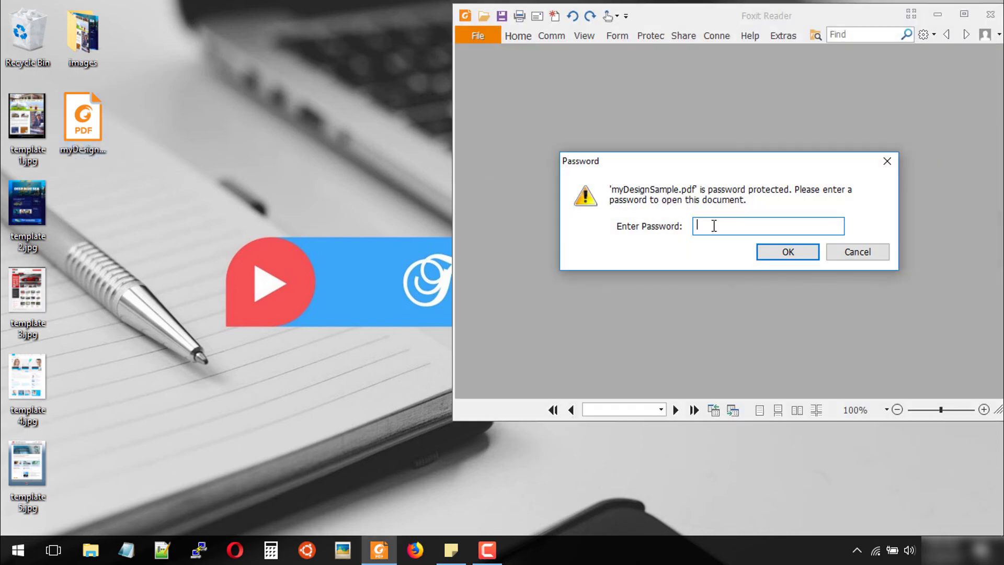
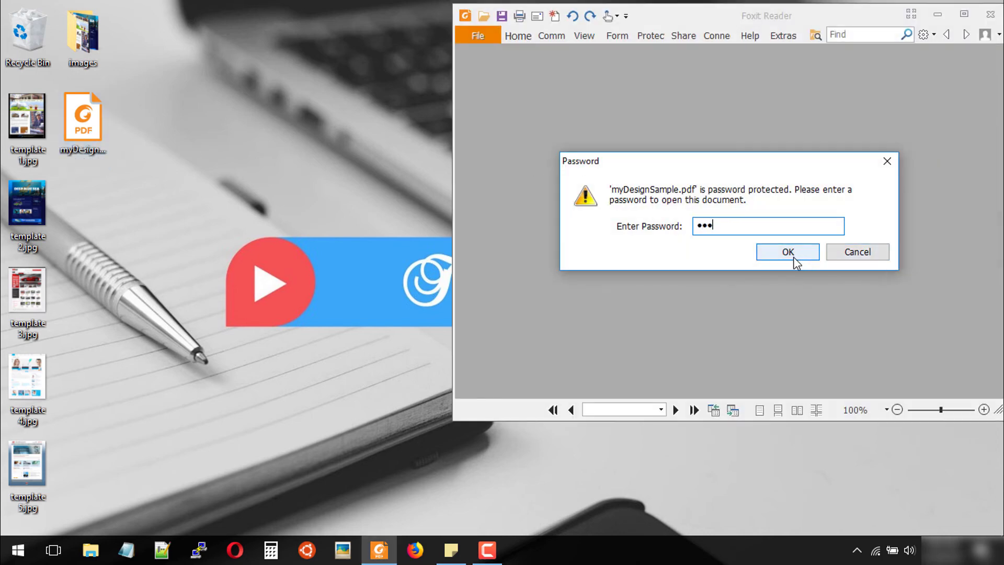
{"action": "left_click", "coordinate": [793, 256]}
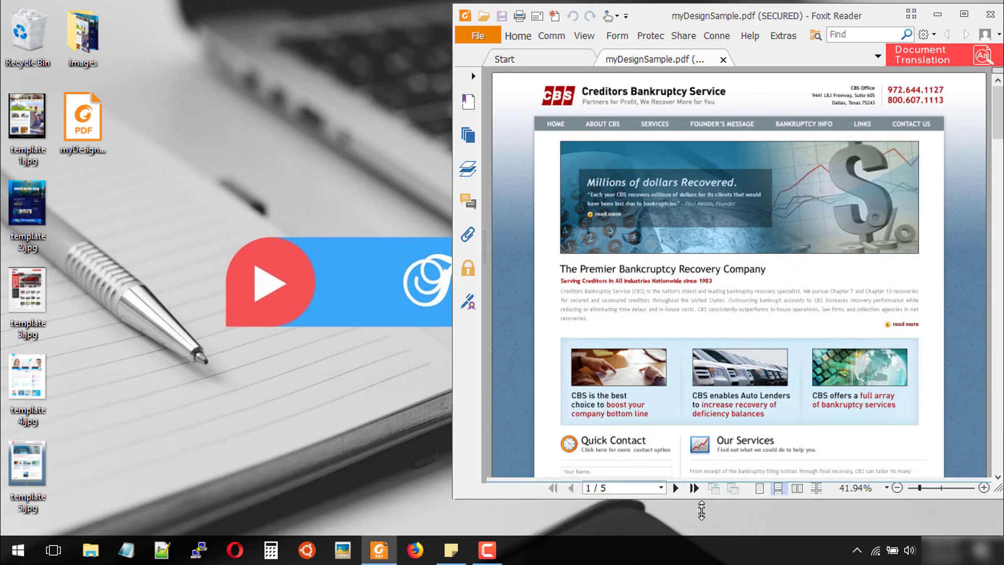
Step: Enlarge the reader window and show the page thumbnails with the first page selected
{"action": "left_click_drag", "start_coordinate": [712, 421], "coordinate": [694, 529]}
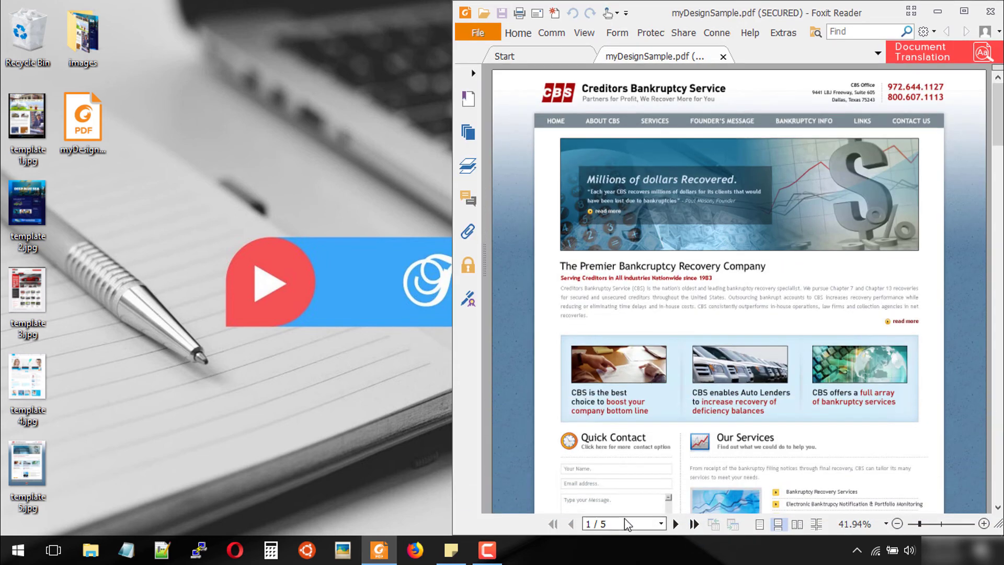
{"action": "scroll", "coordinate": [649, 272], "scroll_direction": "down", "scroll_amount": 10}
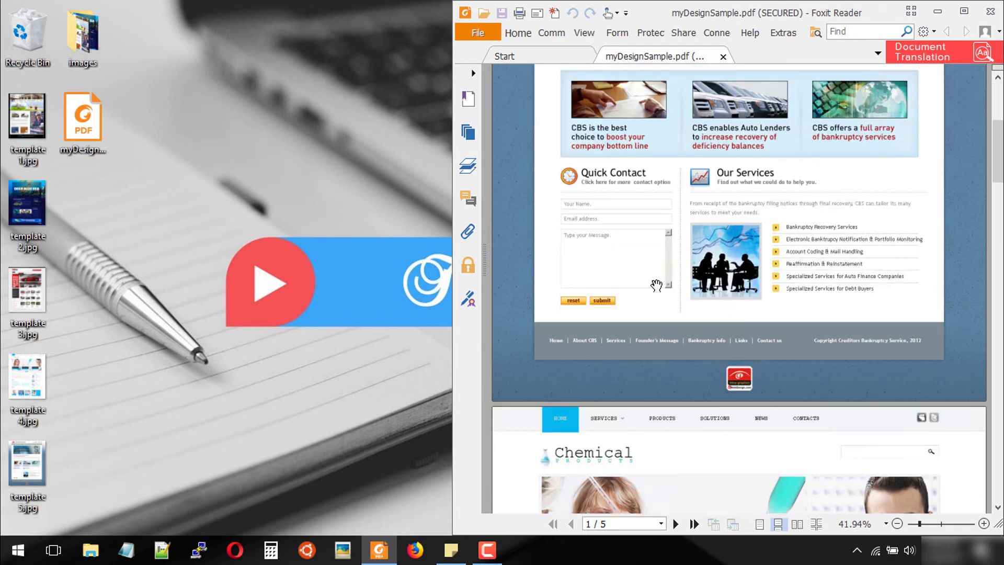
{"action": "scroll", "coordinate": [523, 183], "scroll_direction": "up", "scroll_amount": 10}
{"action": "left_click", "coordinate": [468, 133]}
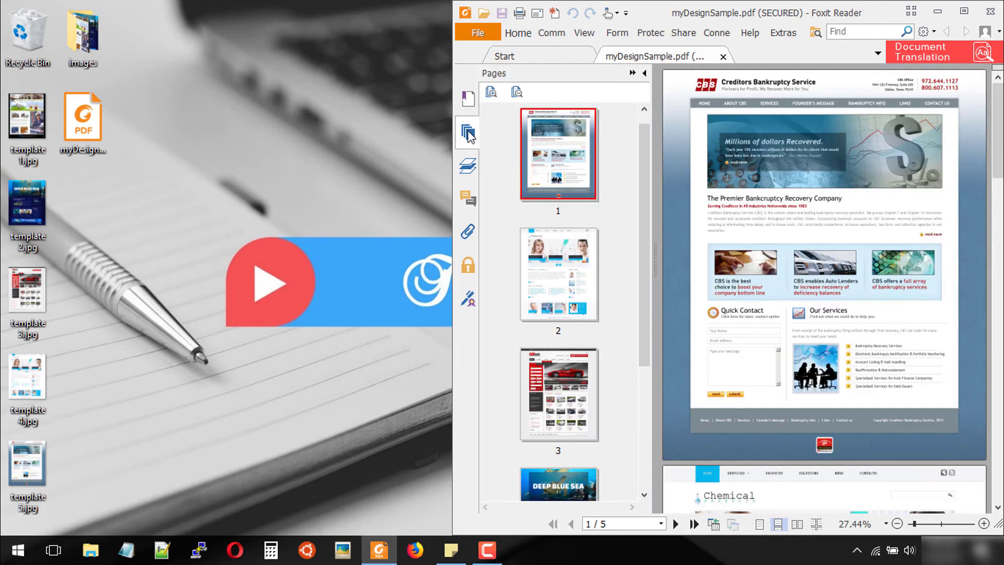
{"action": "left_click", "coordinate": [563, 154]}
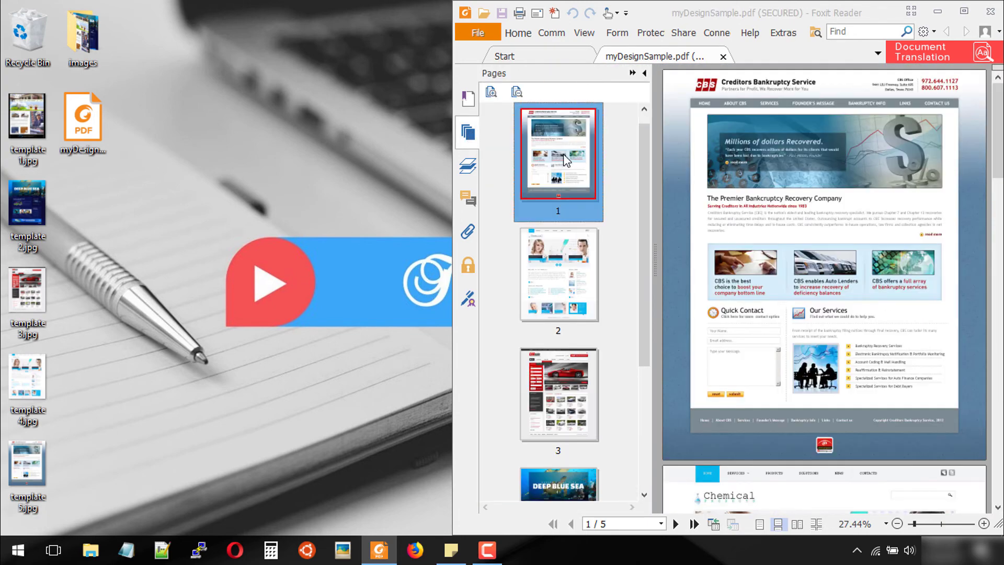
{"action": "left_click", "coordinate": [31, 137]}
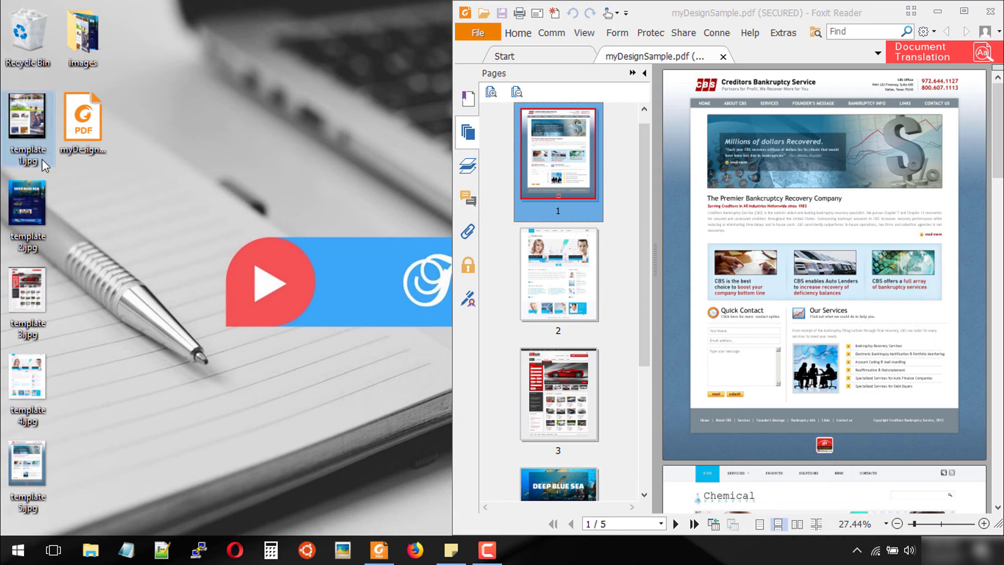
{"action": "double_click", "coordinate": [90, 52]}
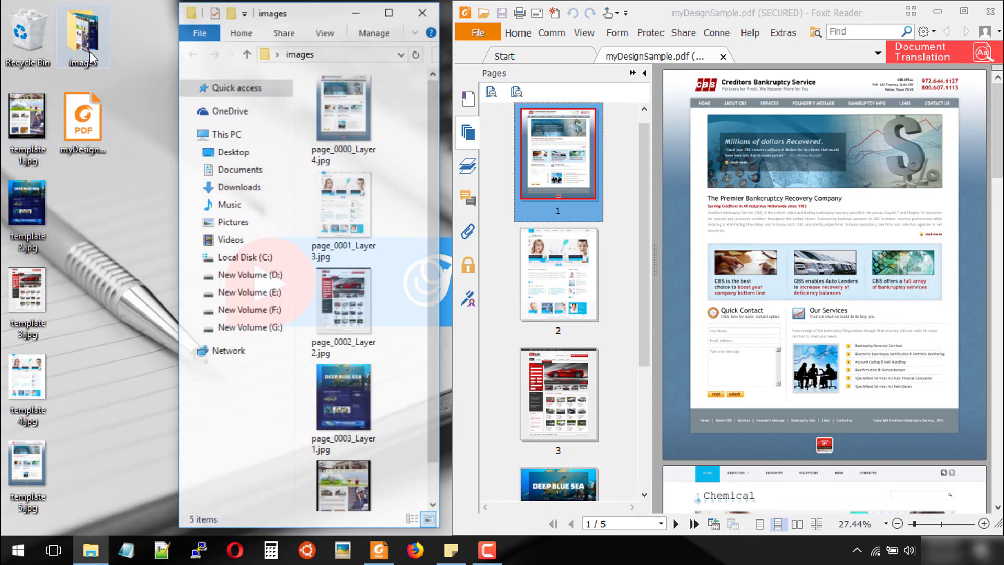
{"action": "left_click_drag", "start_coordinate": [312, 17], "coordinate": [233, 26]}
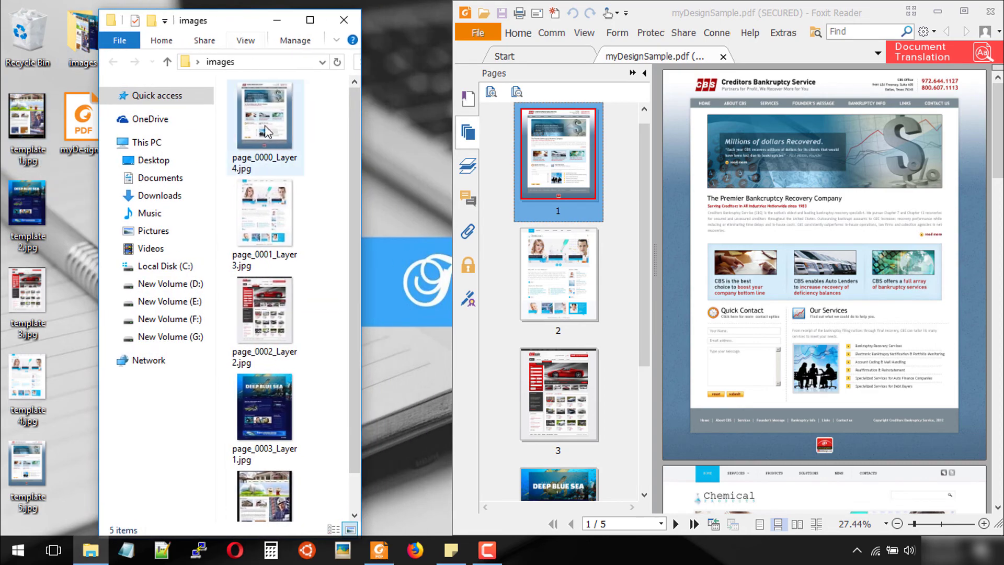
{"action": "left_click", "coordinate": [268, 117]}
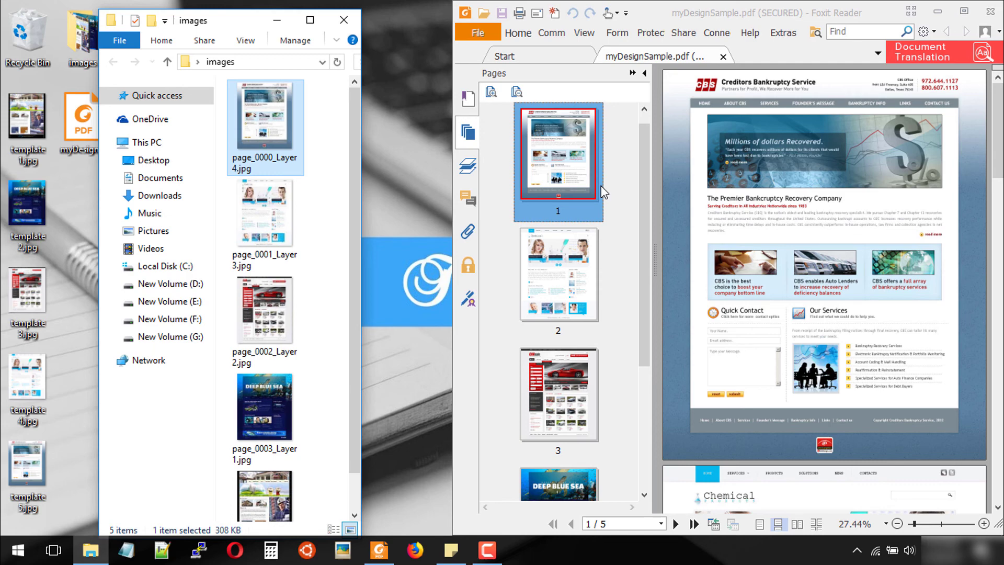
{"action": "left_click", "coordinate": [354, 19]}
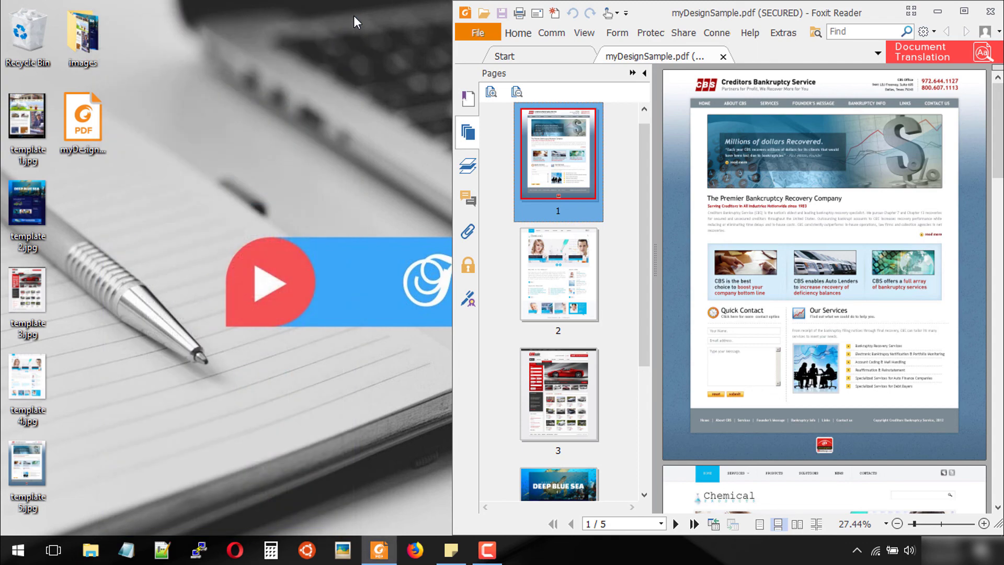